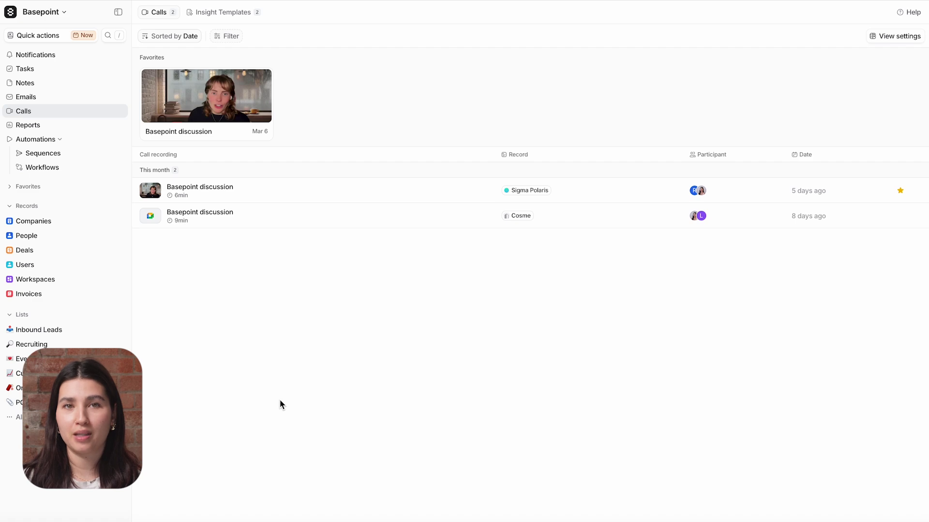
# - Open the favourited Basepoint discussion call from the Calls list
pyautogui.click(183, 190)
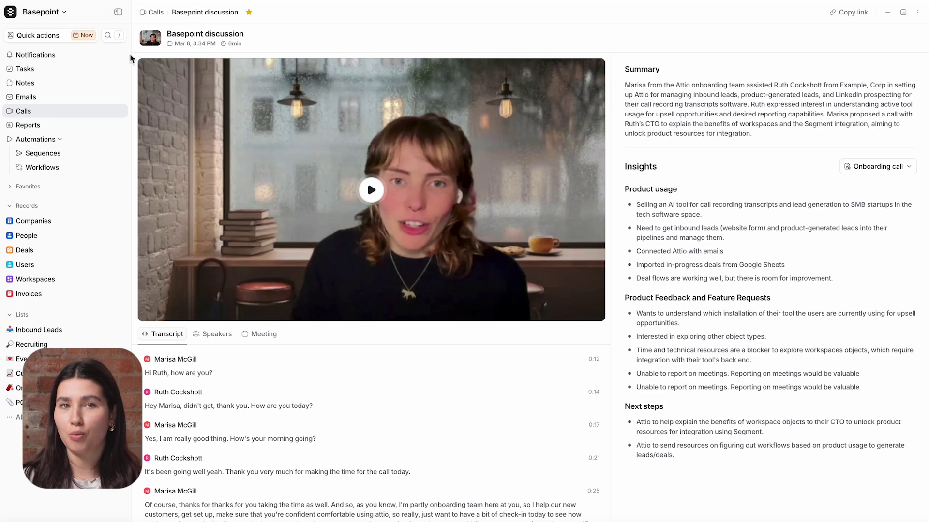
# - In Workspace settings > Call recording, set auto-recording to External meetings only
pyautogui.click(44, 12)
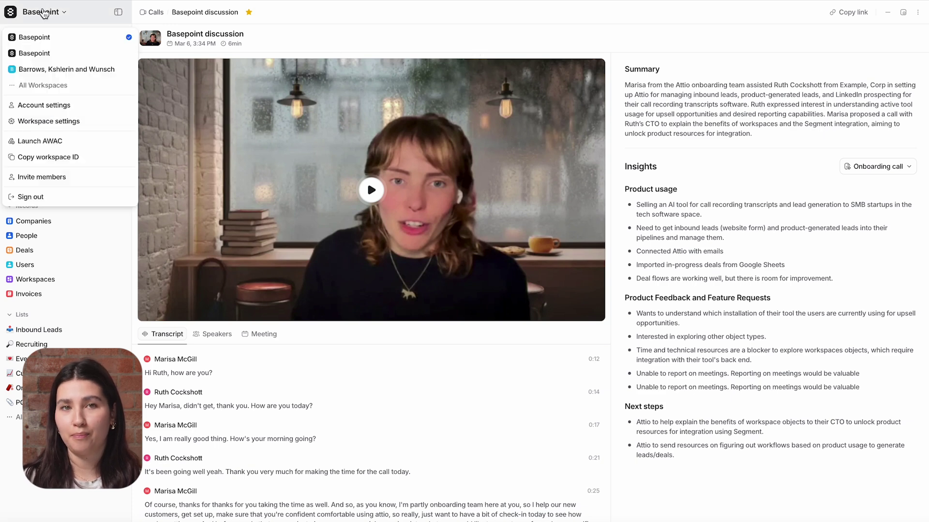
pyautogui.click(43, 122)
pyautogui.click(77, 156)
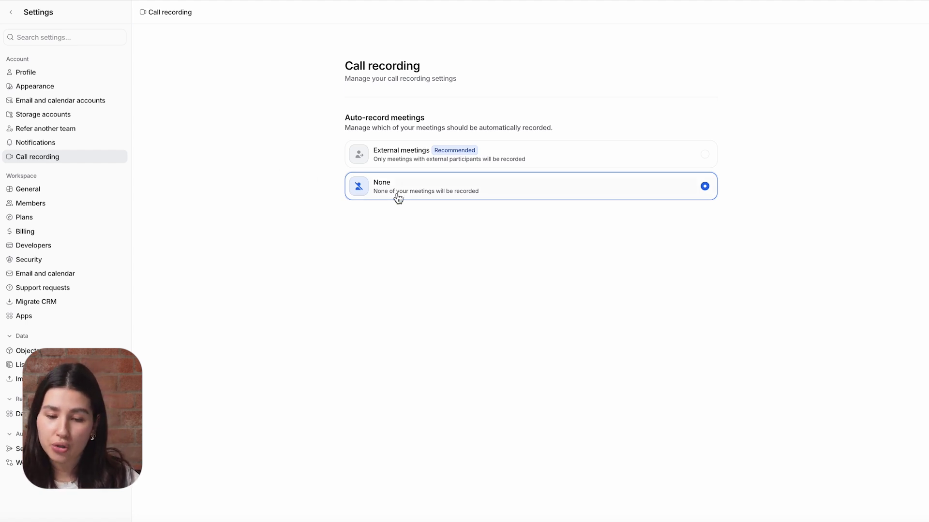
pyautogui.click(397, 158)
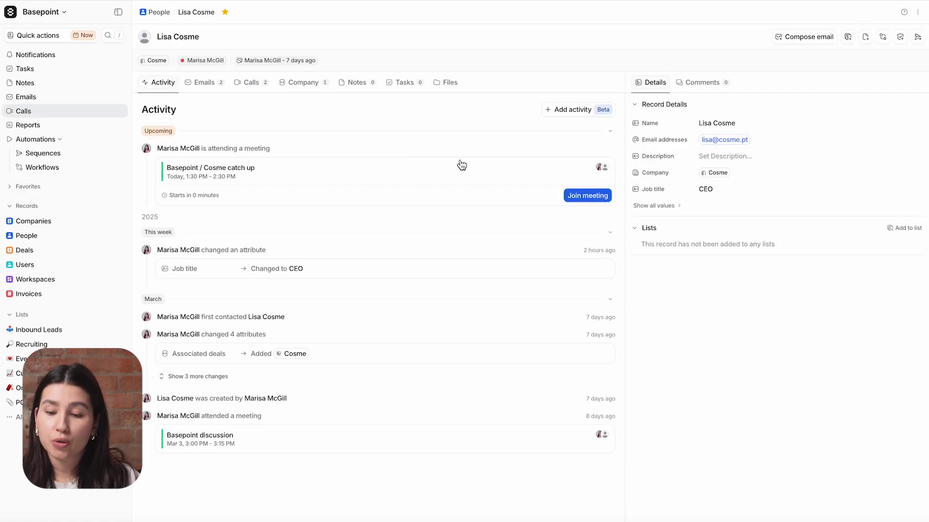
# - Check the Basepoint / Cosme catch up's recording options, then go back to Calls
pyautogui.click(526, 180)
pyautogui.click(639, 206)
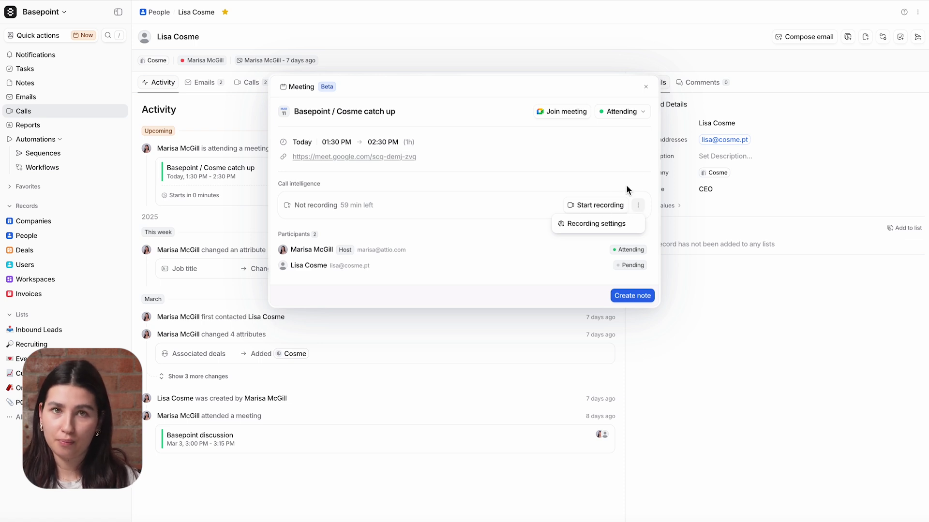
pyautogui.click(627, 187)
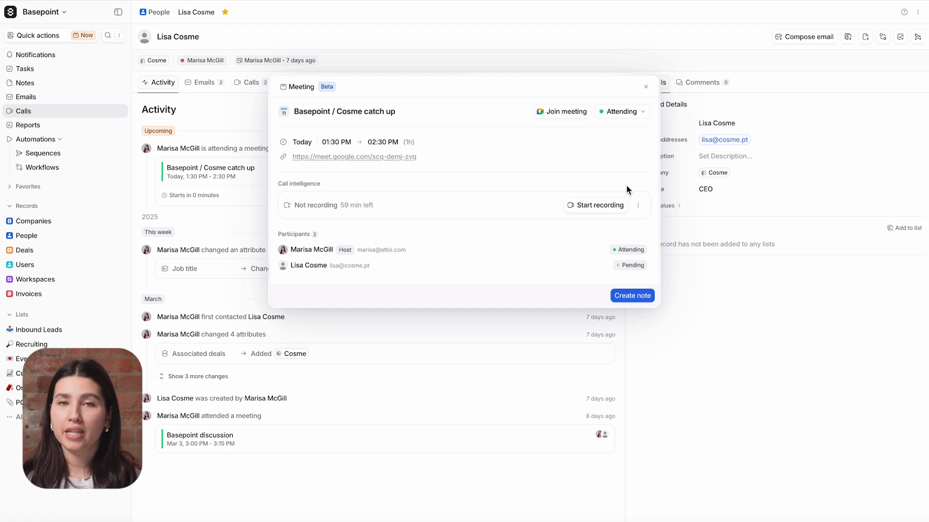
pyautogui.hotkey('alt', 'Left')
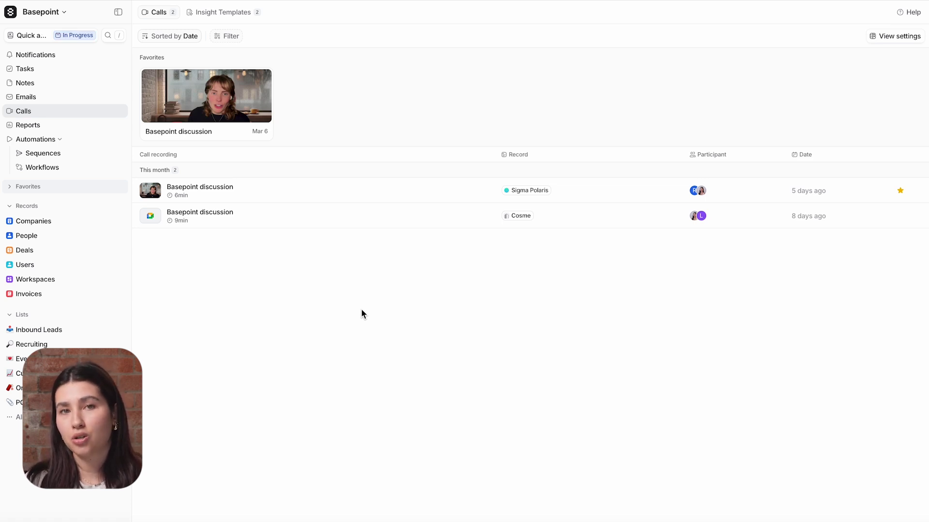
# - Review the Sales insight template's sections, then return to the Insight Templates list
pyautogui.click(239, 15)
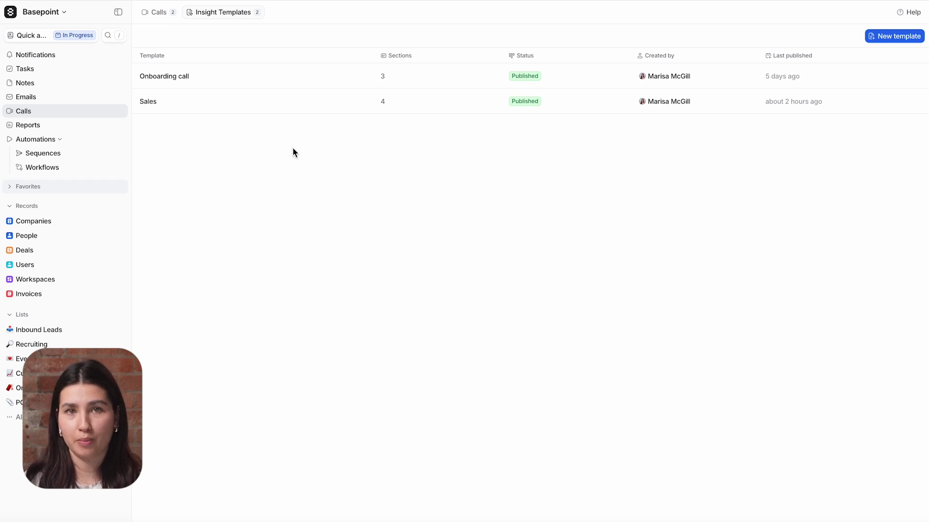
pyautogui.click(237, 108)
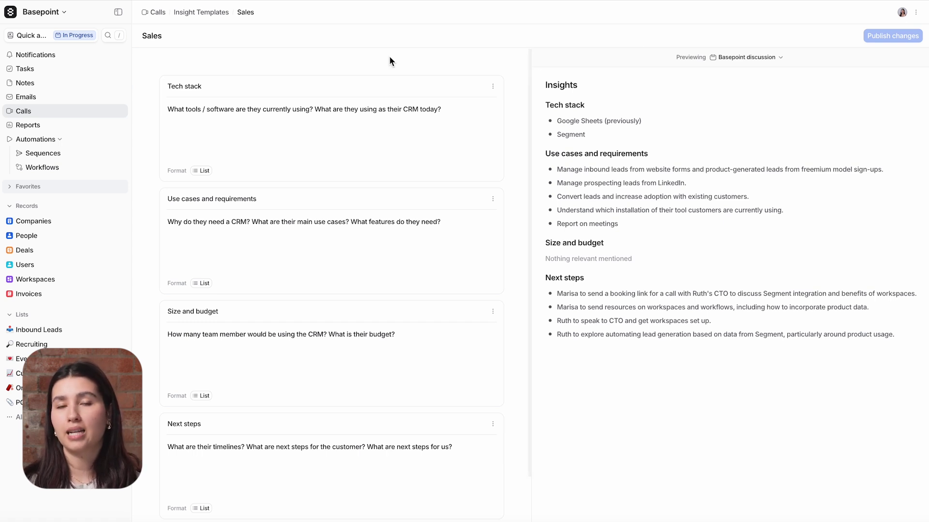
pyautogui.click(212, 19)
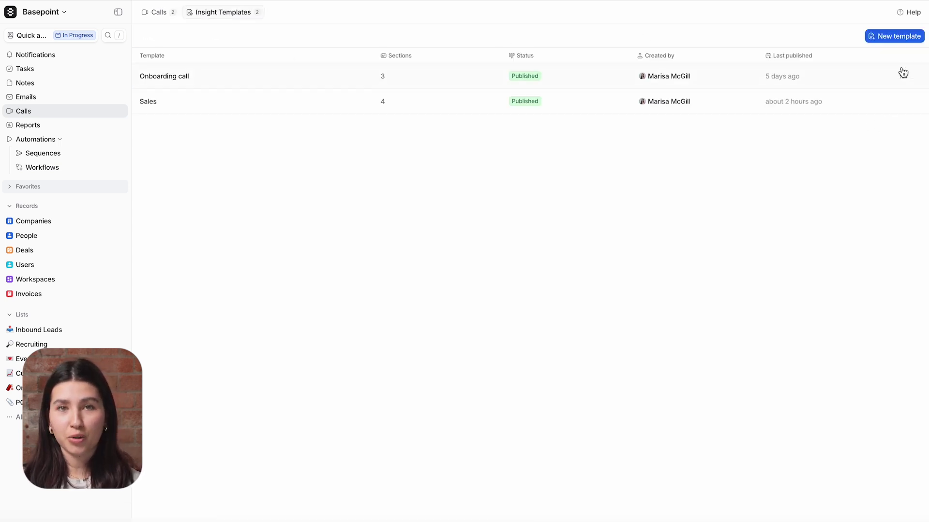
# - Create a new template with a 'Product usage' List section prompting 'How are they currently using the tool?'
pyautogui.click(904, 37)
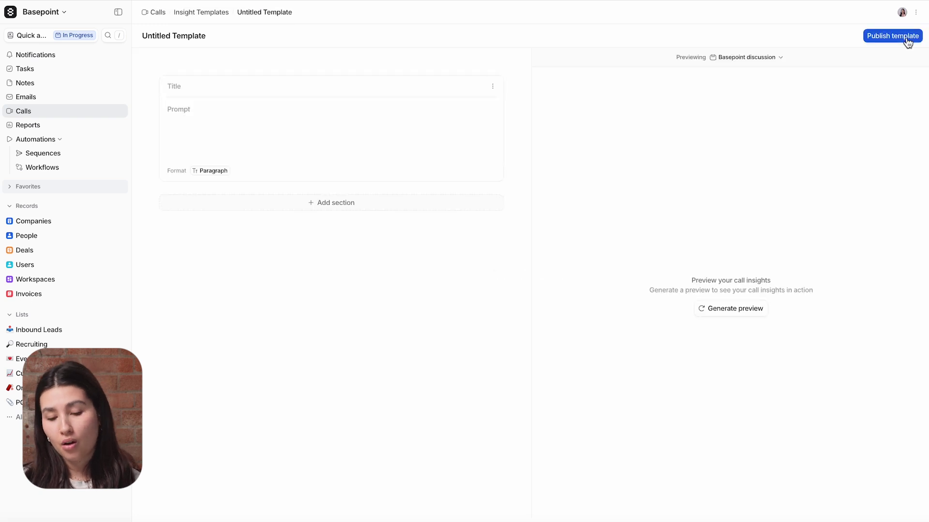
pyautogui.click(228, 86)
pyautogui.write('Pro')
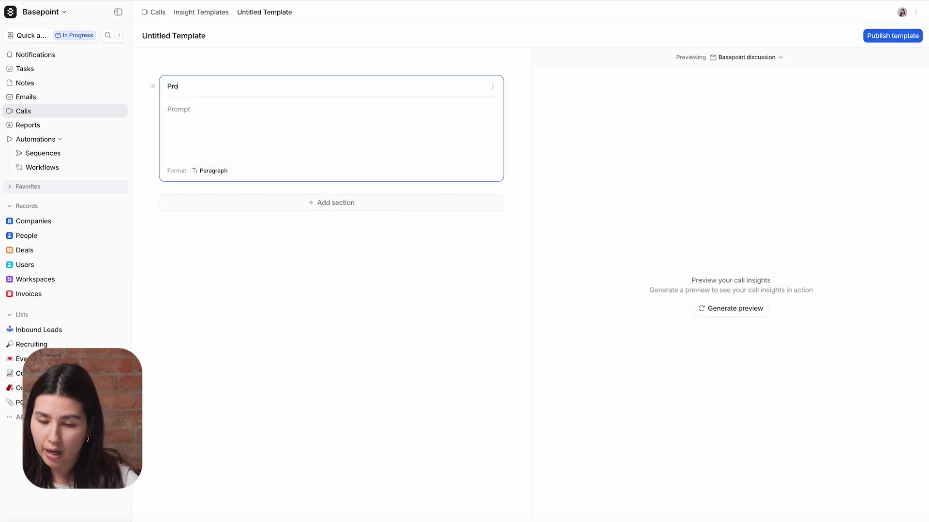
pyautogui.write('duct usage')
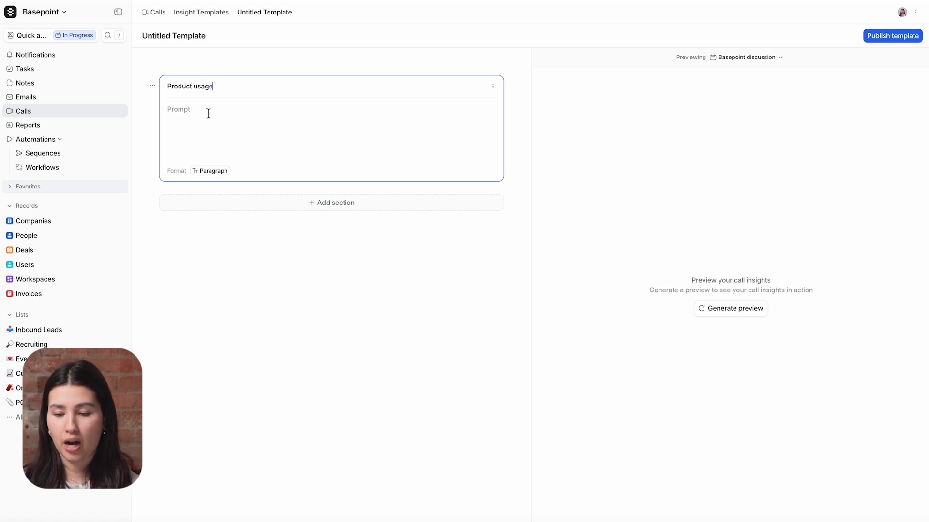
pyautogui.click(207, 114)
pyautogui.write('How are they ')
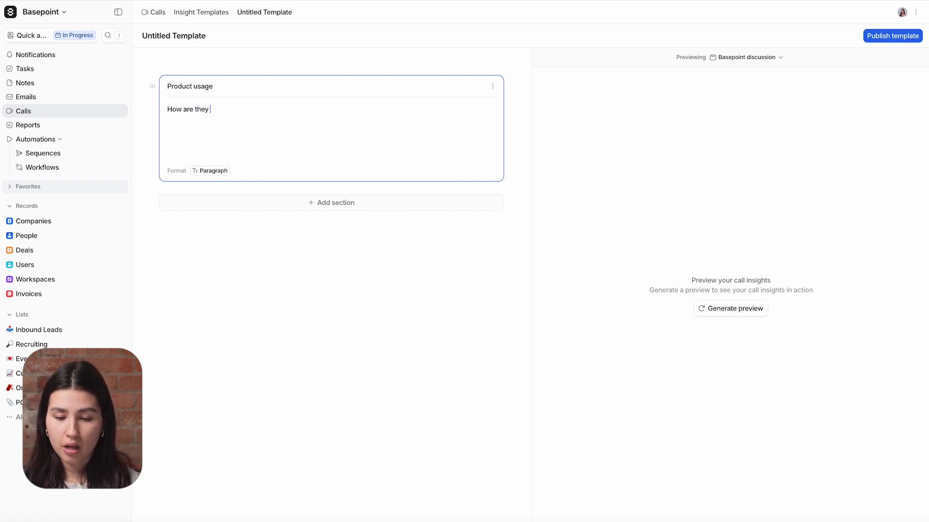
pyautogui.write('currently using the tool?')
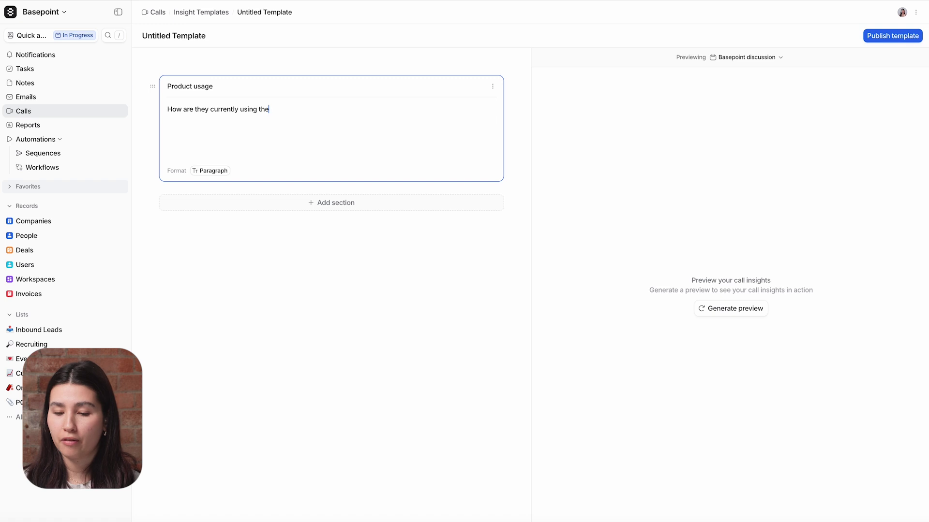
pyautogui.click(202, 171)
pyautogui.click(213, 189)
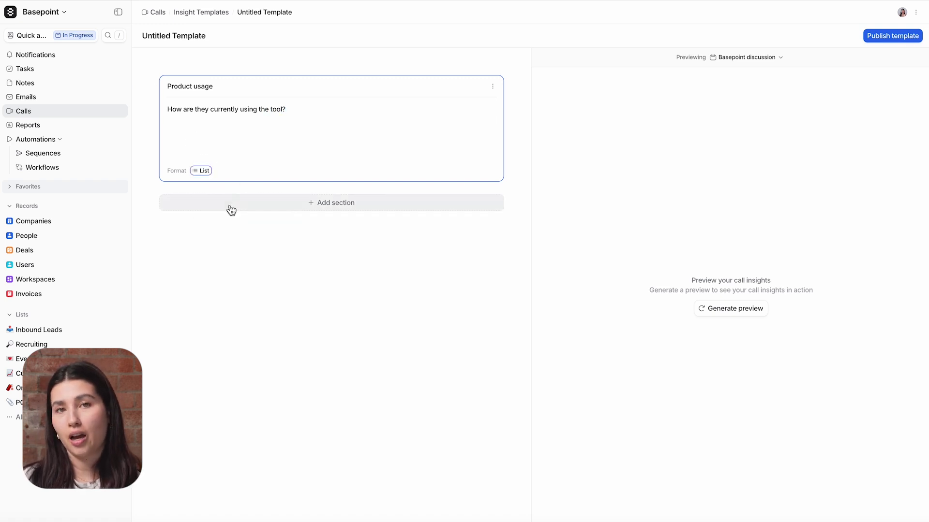
pyautogui.click(231, 205)
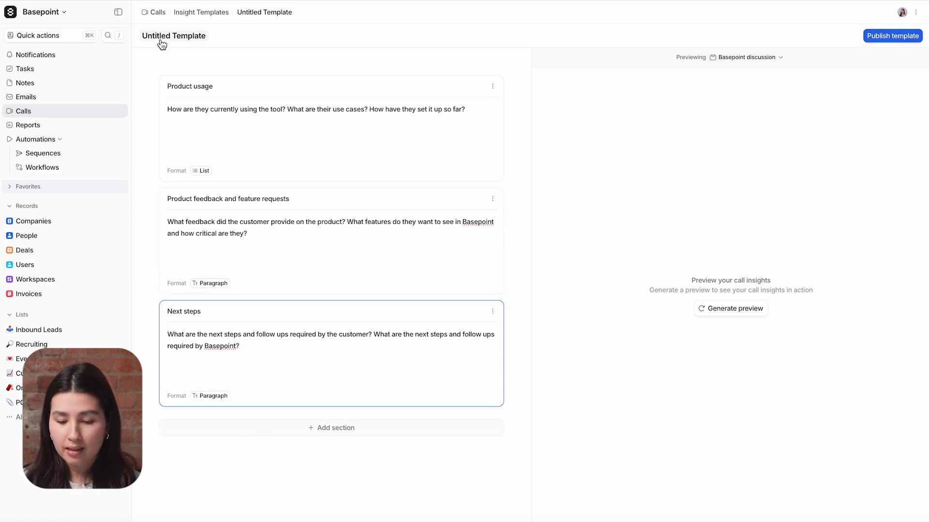
# - Name the template 'Customer Success' and publish it
pyautogui.click(161, 42)
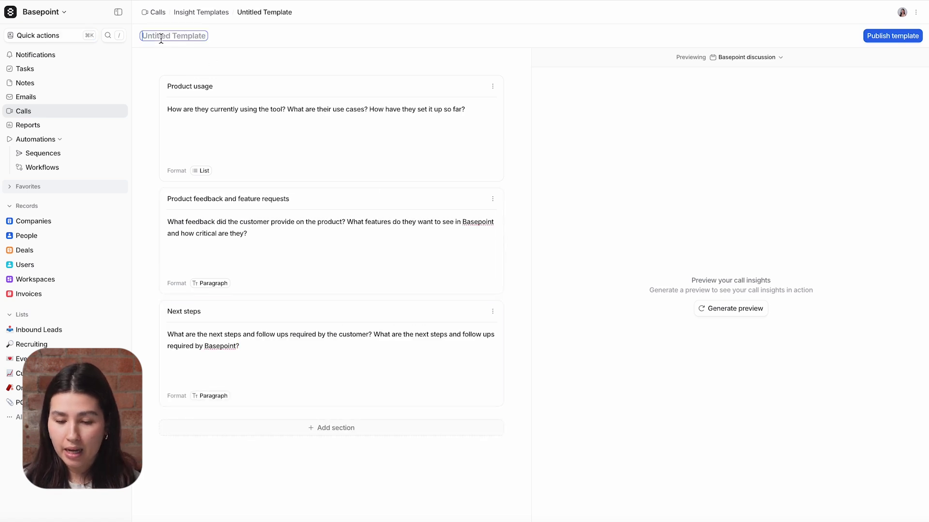
pyautogui.write('Customer')
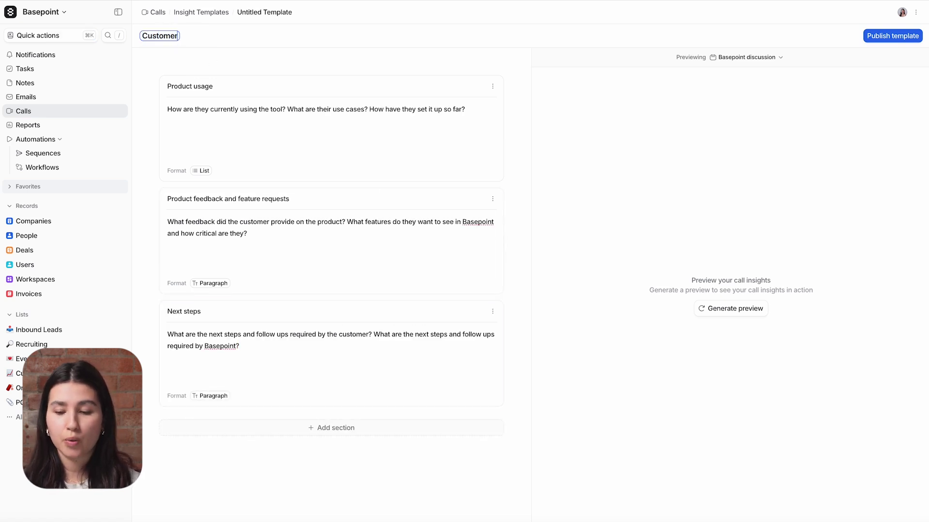
pyautogui.write(' Success')
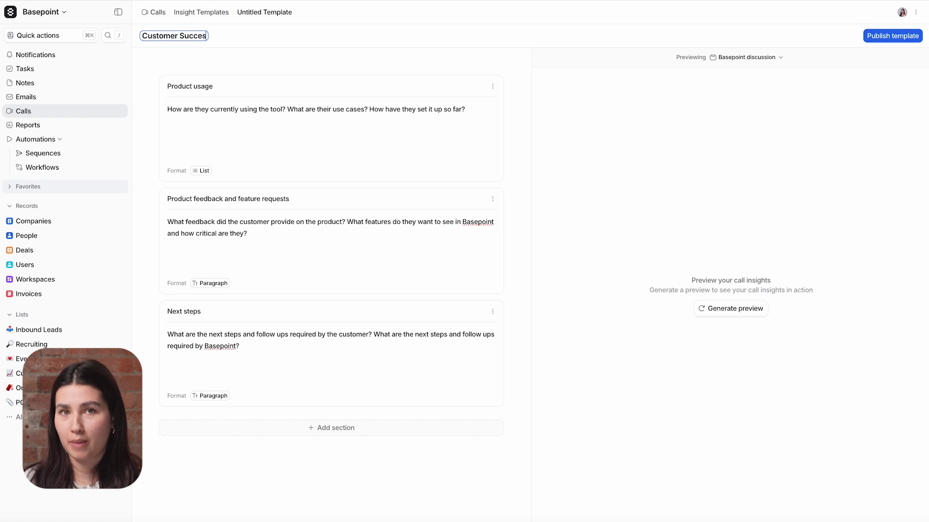
pyautogui.click(911, 39)
pyautogui.click(911, 42)
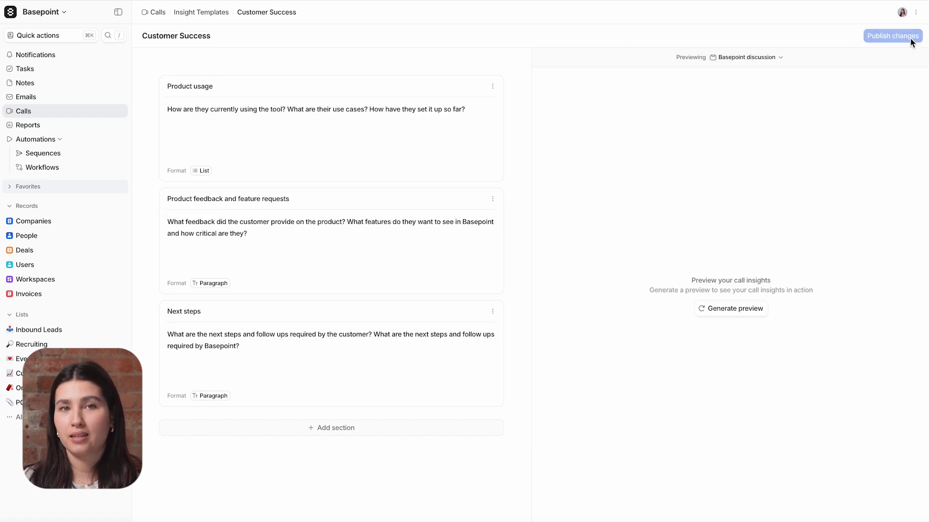
pyautogui.click(182, 13)
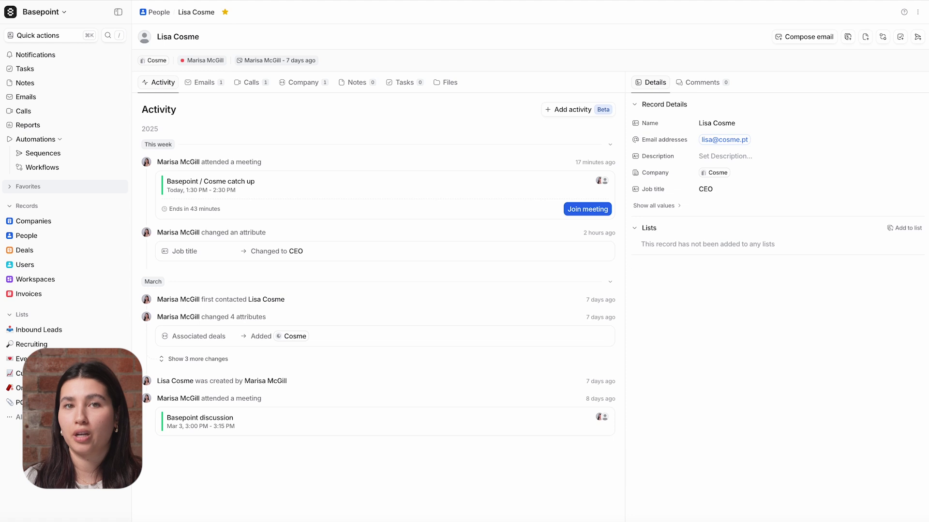
# - Browse the contact's Emails, Calls, Activity and Basepoint discussion meeting details, then go to Calls
pyautogui.click(191, 87)
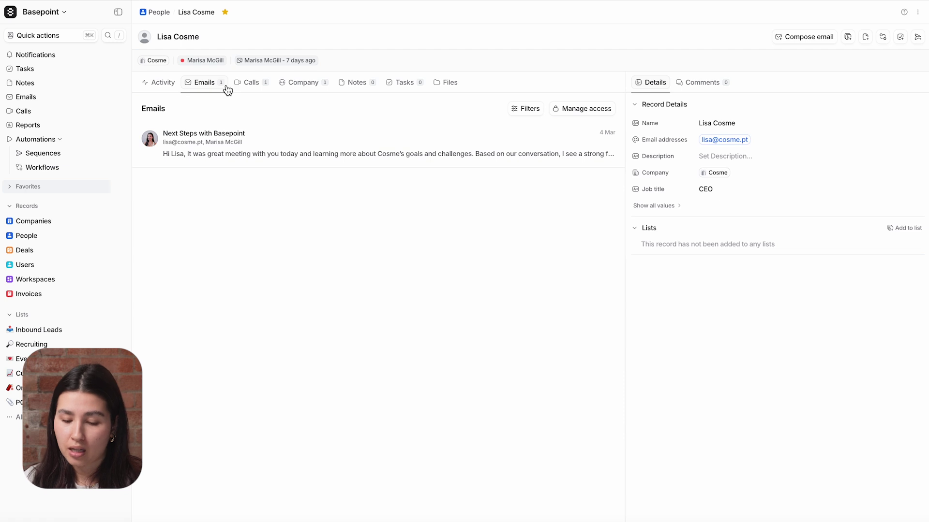
pyautogui.click(246, 88)
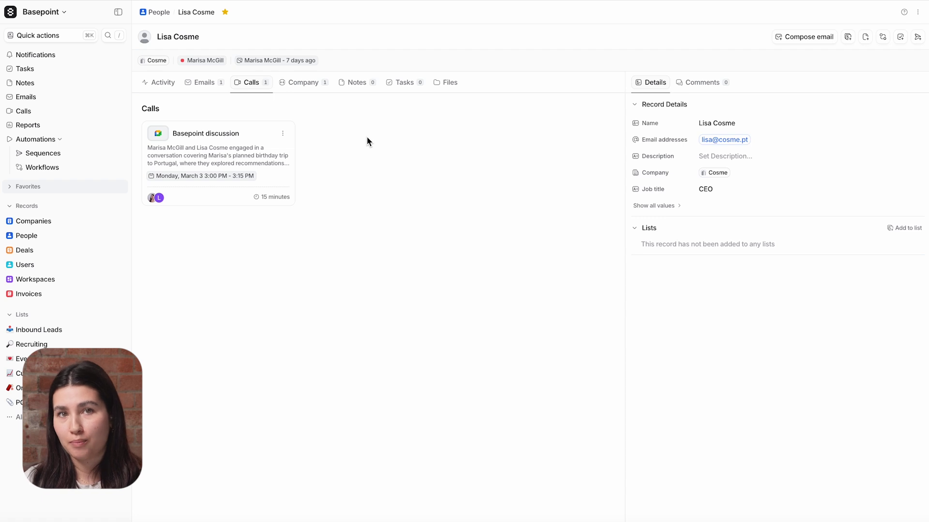
pyautogui.click(161, 84)
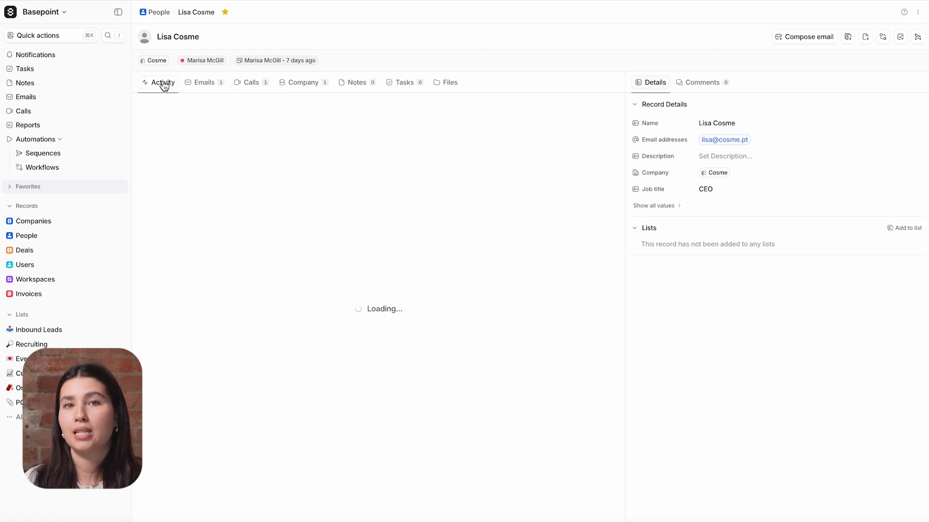
pyautogui.click(397, 431)
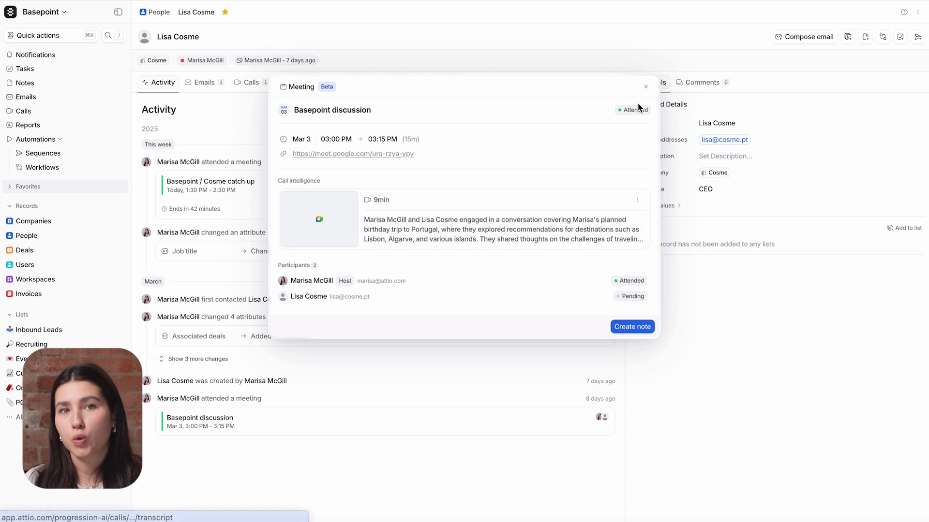
pyautogui.click(646, 88)
pyautogui.click(82, 112)
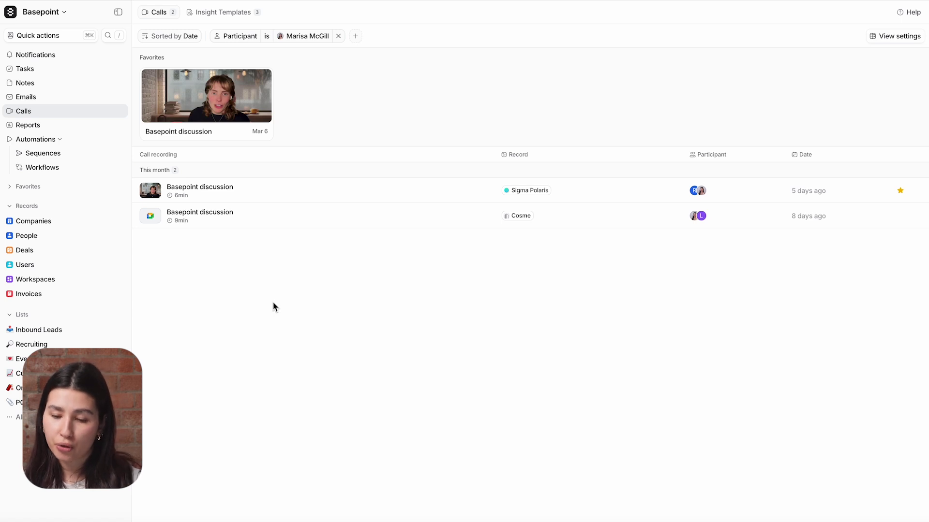
# - Glance at the sort and filter options, then favourite the Mar 3 Basepoint discussion call
pyautogui.click(171, 35)
pyautogui.click(173, 39)
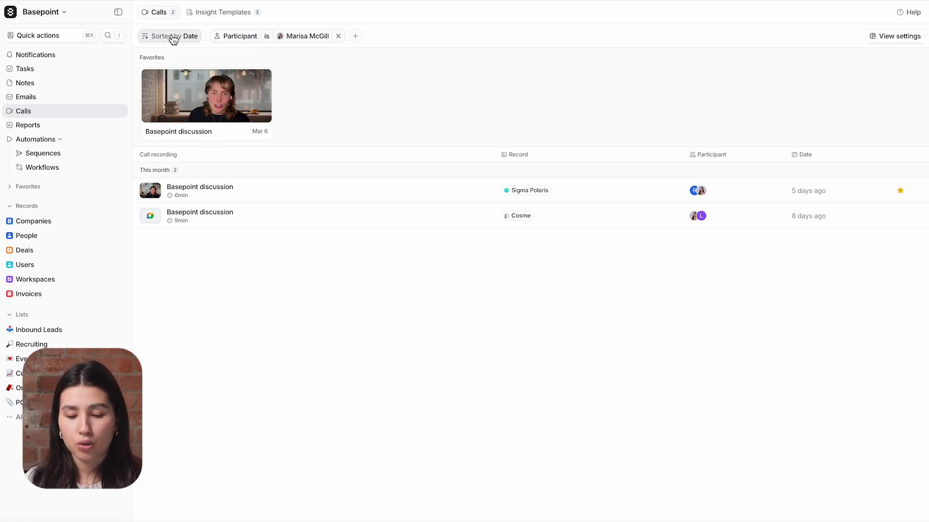
pyautogui.click(355, 36)
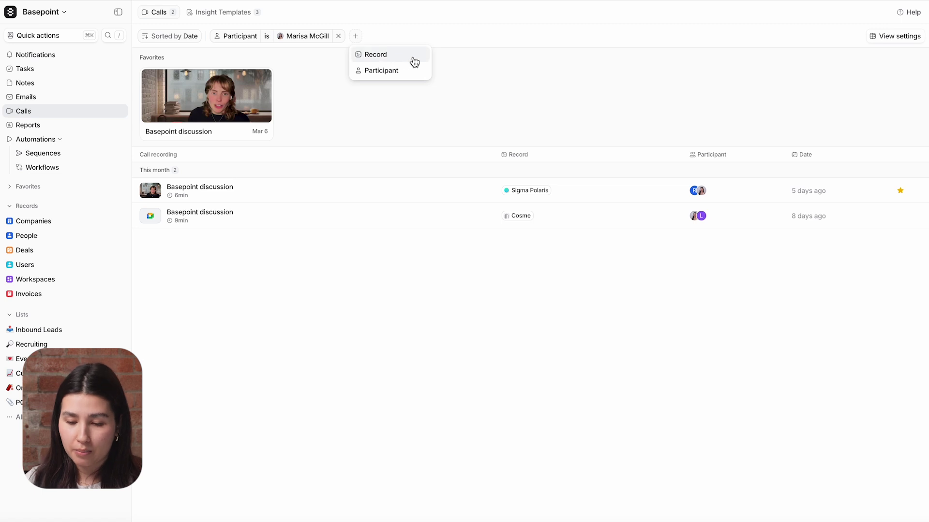
pyautogui.click(459, 37)
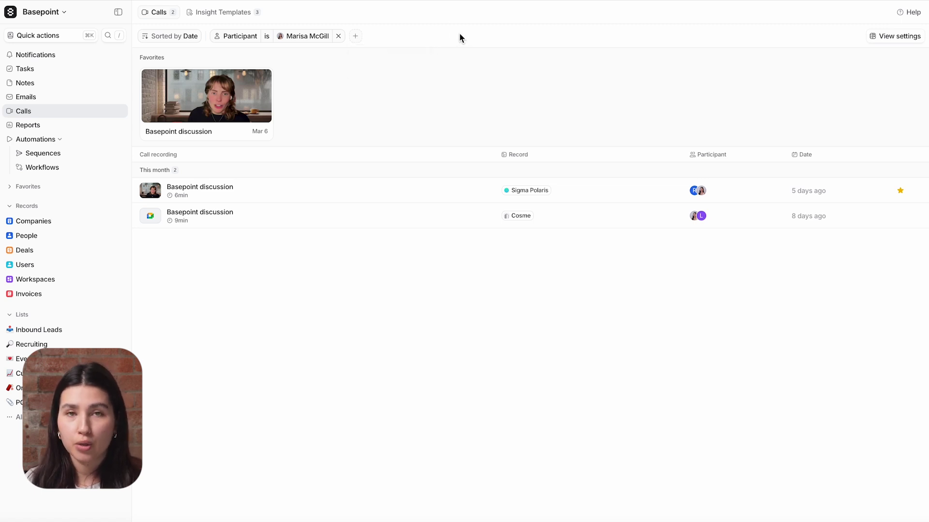
pyautogui.click(900, 216)
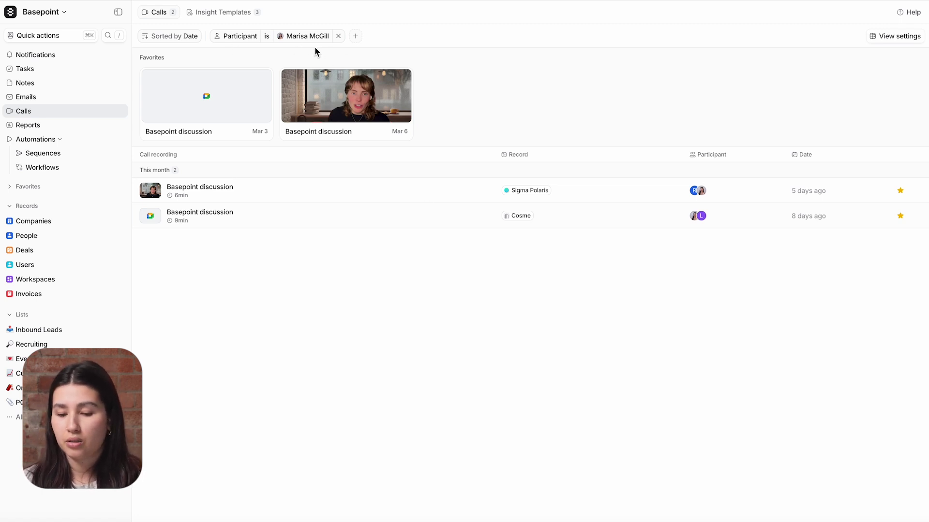
# - Try a Participant 'is' filter without picking anyone, then open the Mar 6 Basepoint discussion recording
pyautogui.click(355, 37)
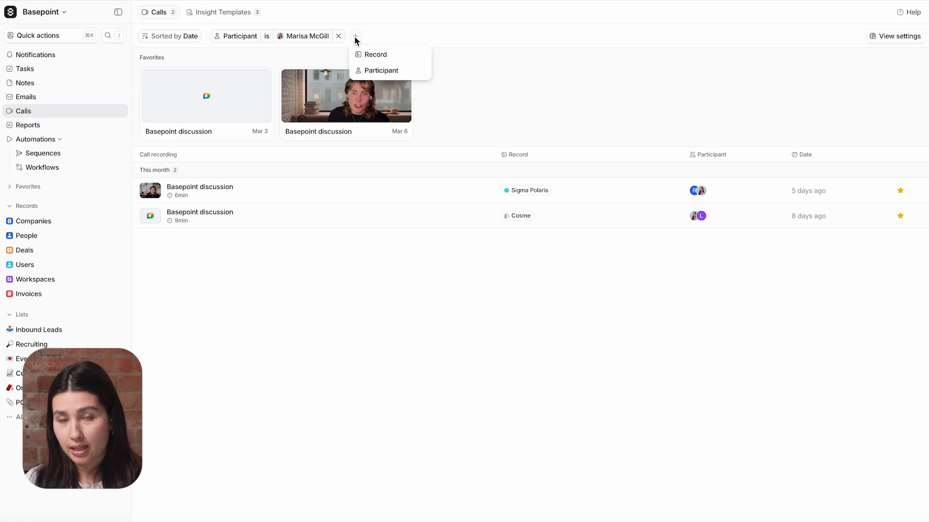
pyautogui.click(378, 69)
pyautogui.click(414, 37)
pyautogui.click(408, 54)
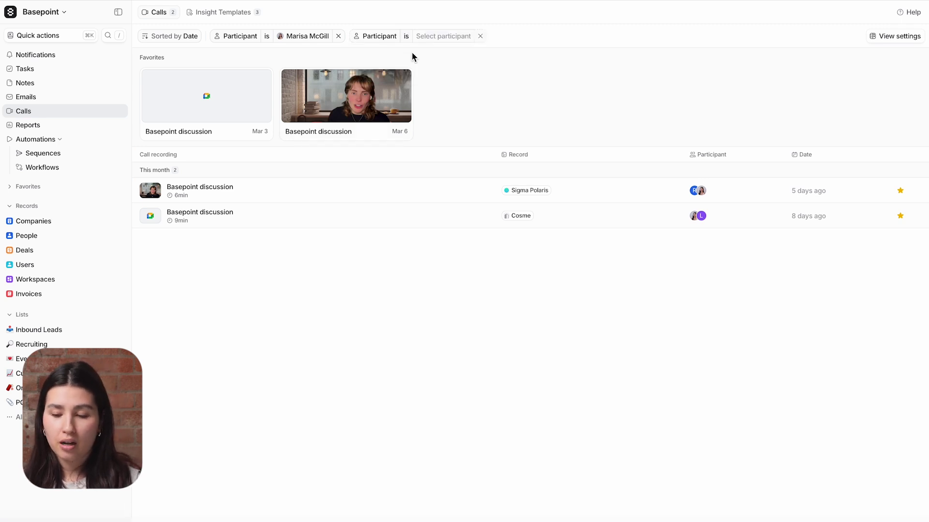
pyautogui.click(436, 37)
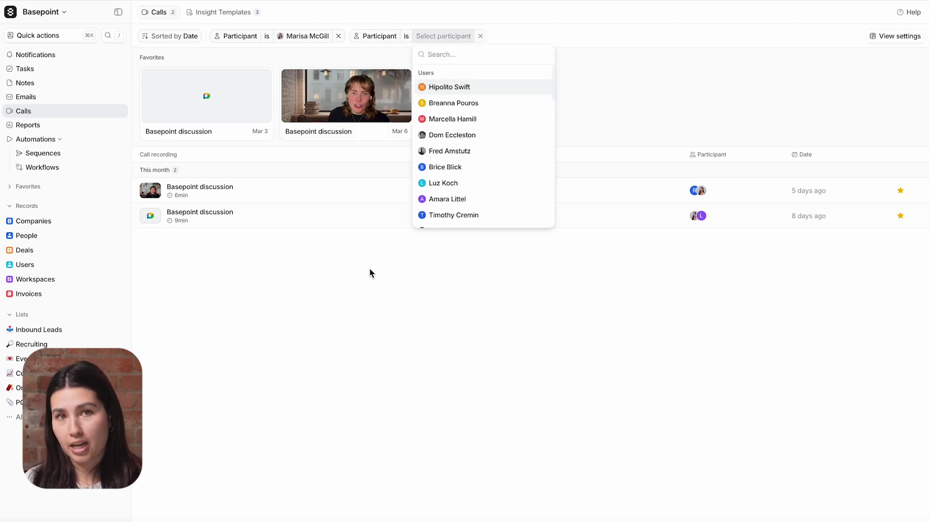
pyautogui.click(349, 292)
pyautogui.click(220, 192)
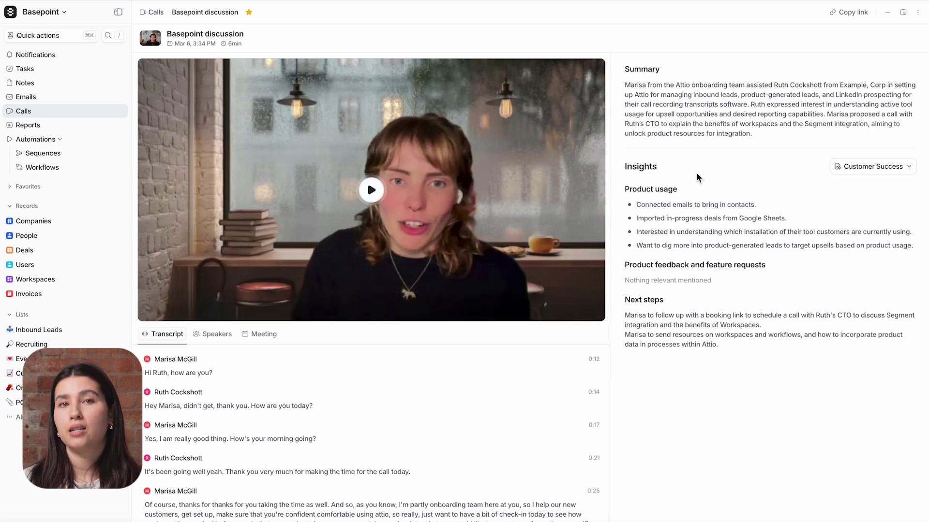
# - Regenerate the call's insights with the Onboarding call template and jump the video to 01:52
pyautogui.click(873, 167)
pyautogui.click(861, 222)
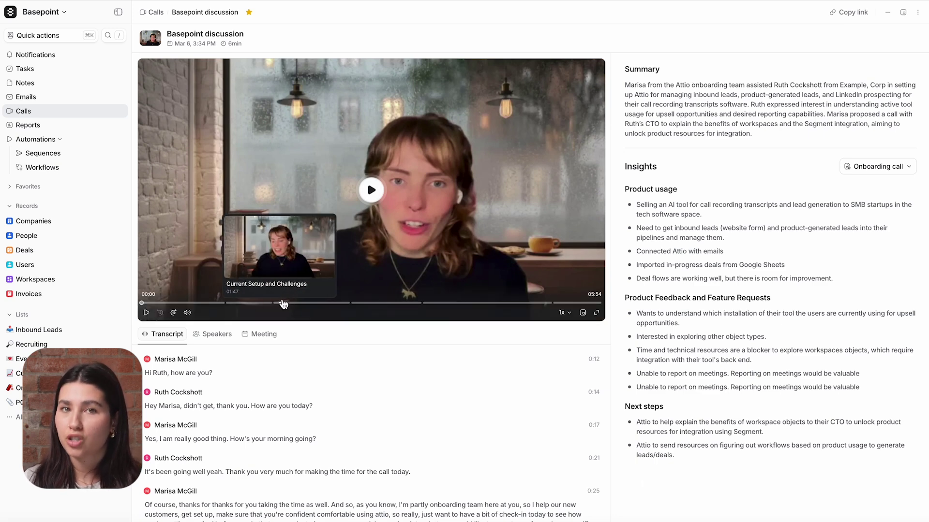
pyautogui.click(287, 303)
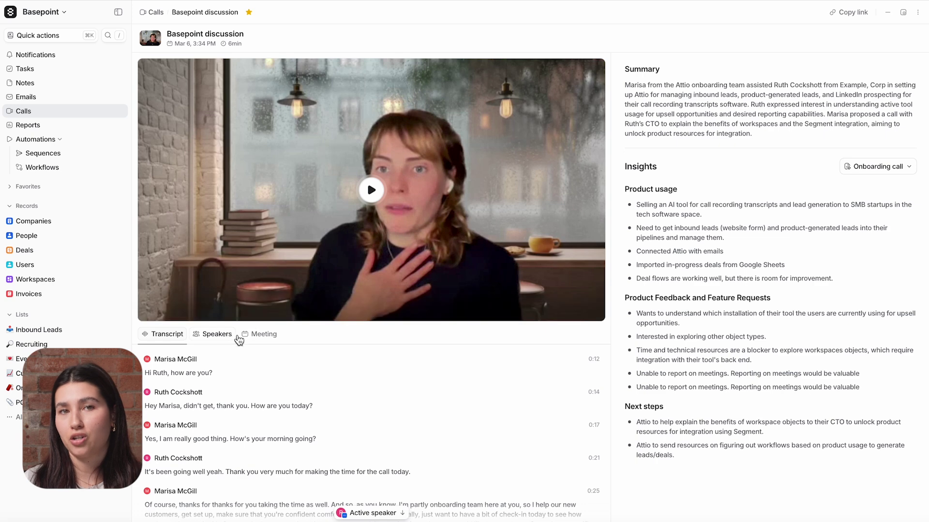
# - View the Meeting and Speakers details, then pin the call recording
pyautogui.click(261, 334)
pyautogui.click(225, 337)
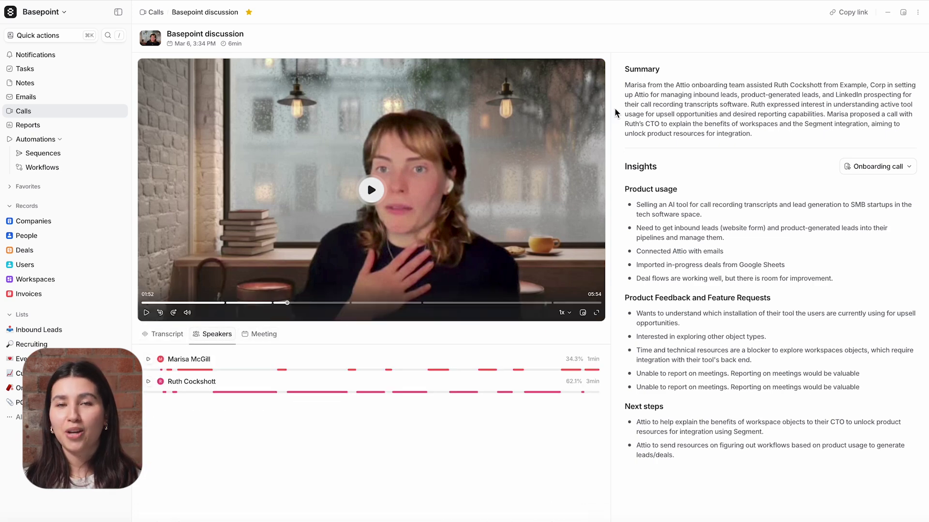
pyautogui.click(903, 12)
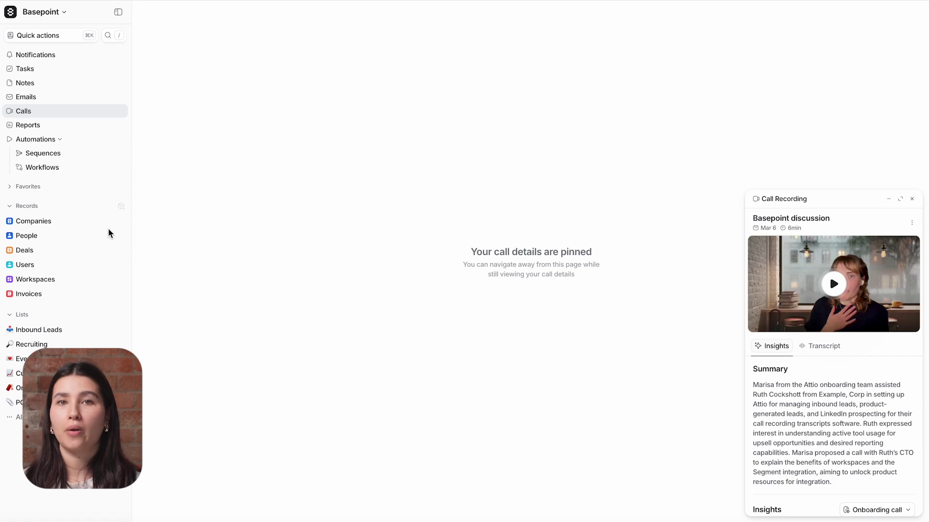
# - Open Companies with the call pinned and pop its video into picture-in-picture
pyautogui.click(62, 222)
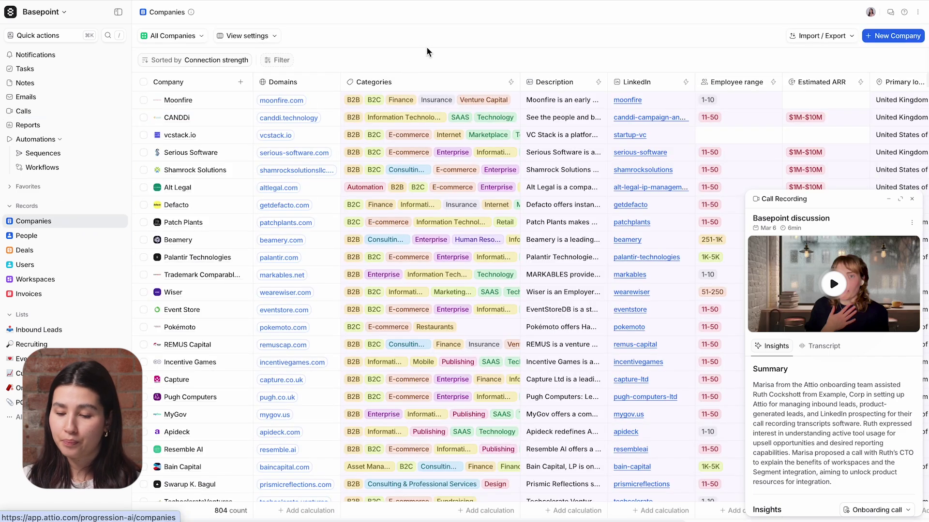
pyautogui.moveTo(901, 328)
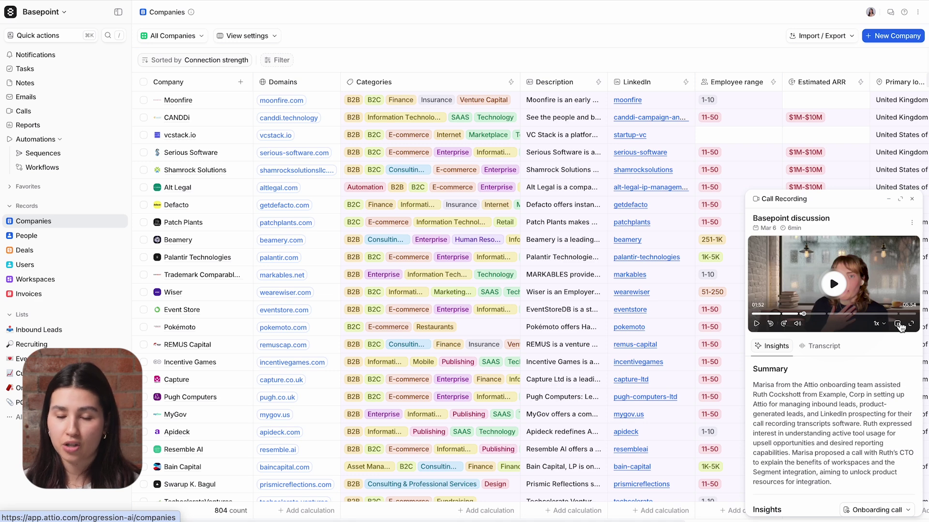
pyautogui.click(898, 323)
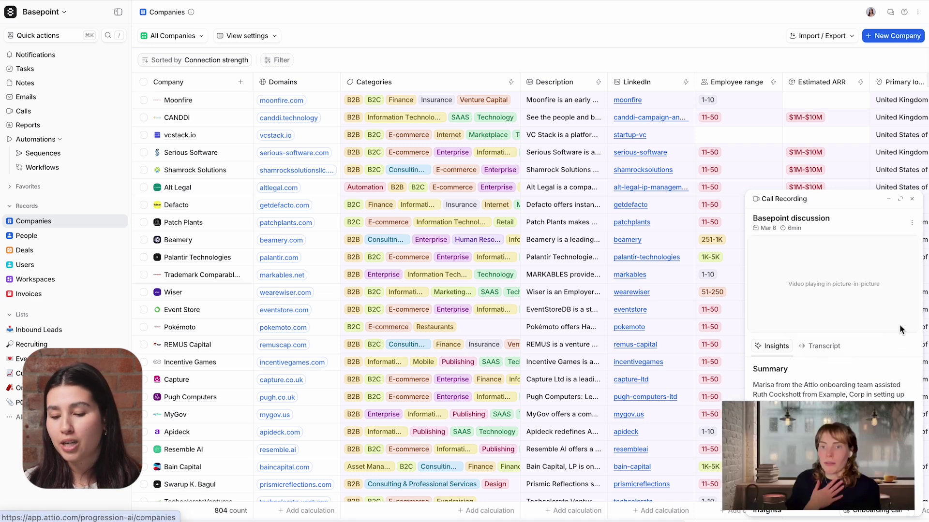